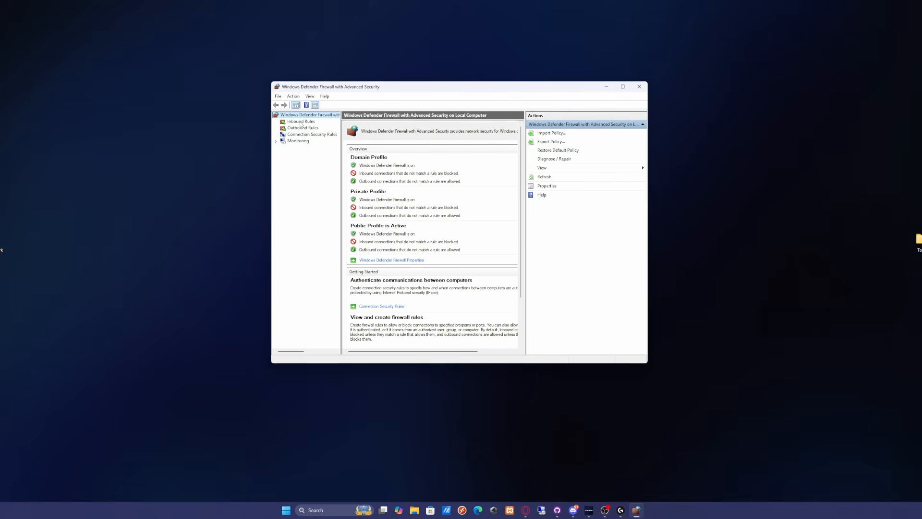
# - Start a new inbound firewall rule and choose Port as its rule type
pyautogui.click(299, 123)
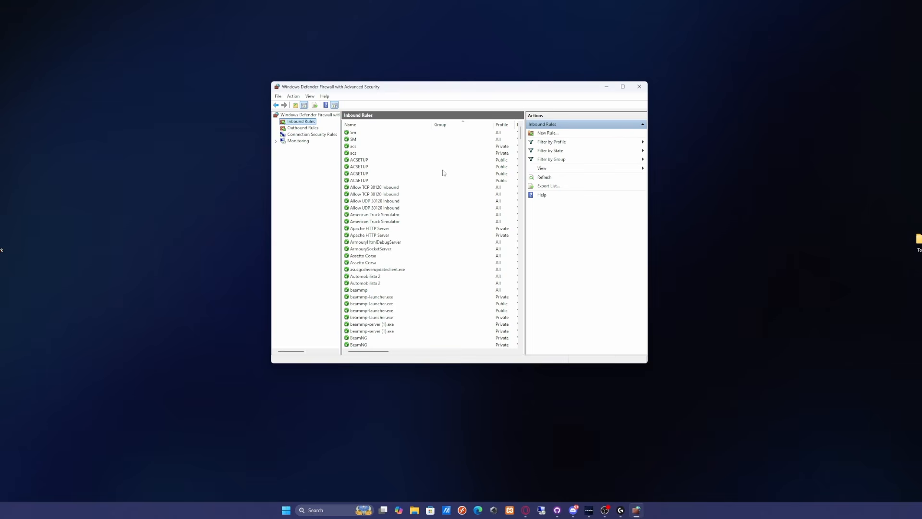
pyautogui.scroll(-2, 445, 188)
pyautogui.scroll(2, 451, 197)
pyautogui.click(547, 133)
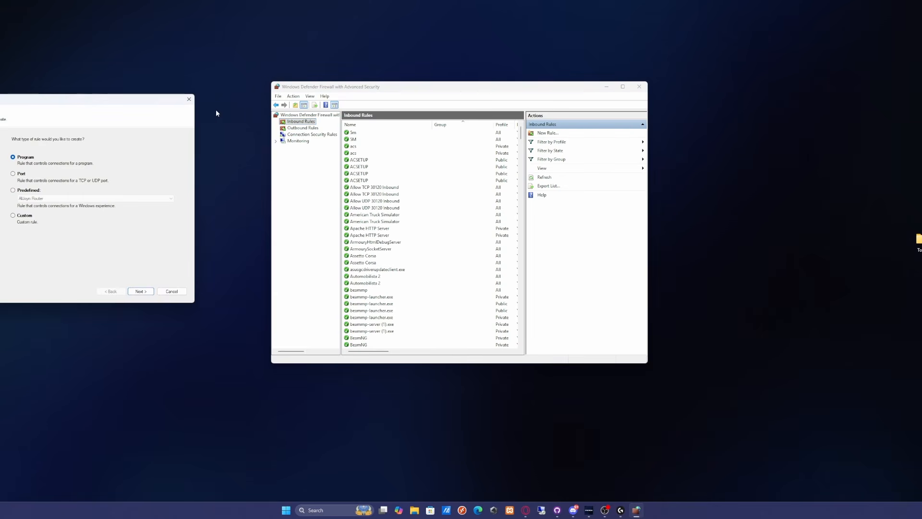
pyautogui.moveTo(96, 98); pyautogui.dragTo(500, 119)
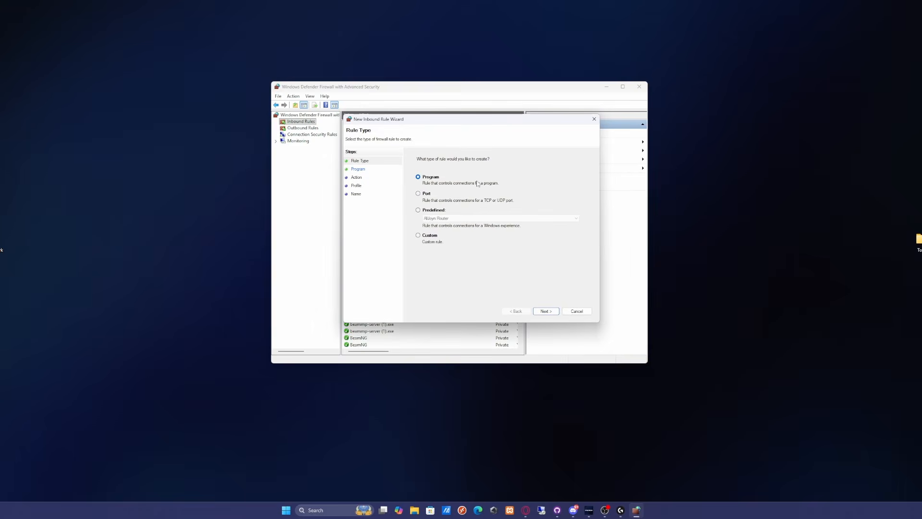
pyautogui.click(425, 194)
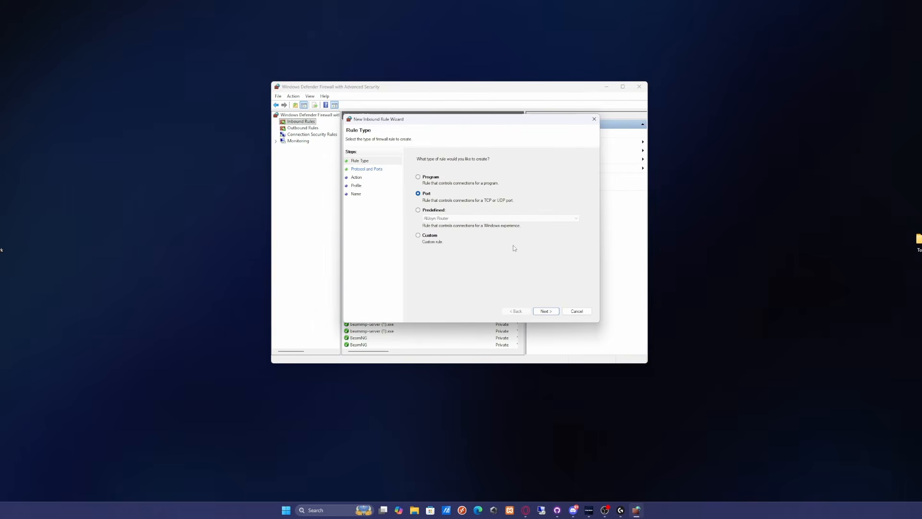
pyautogui.click(546, 312)
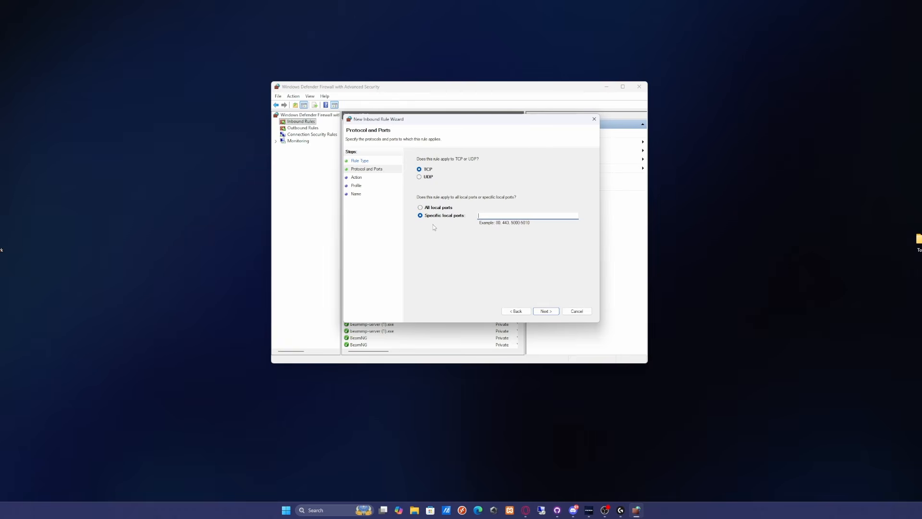
# - Create the inbound rule for specific local TCP port 30120, allowing the connection on all profiles, with the name FiveM
pyautogui.write('30120')
pyautogui.hotkey('ctrl', 'a')
pyautogui.click(546, 312)
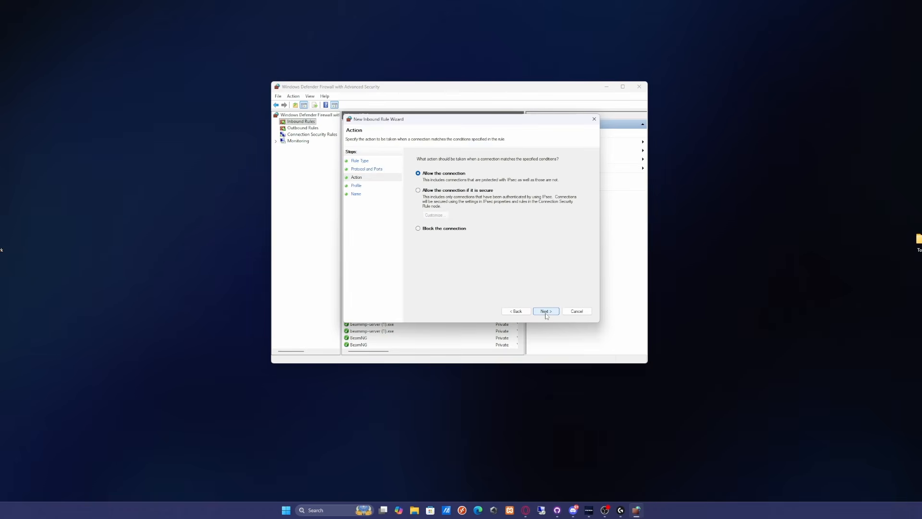
pyautogui.click(545, 312)
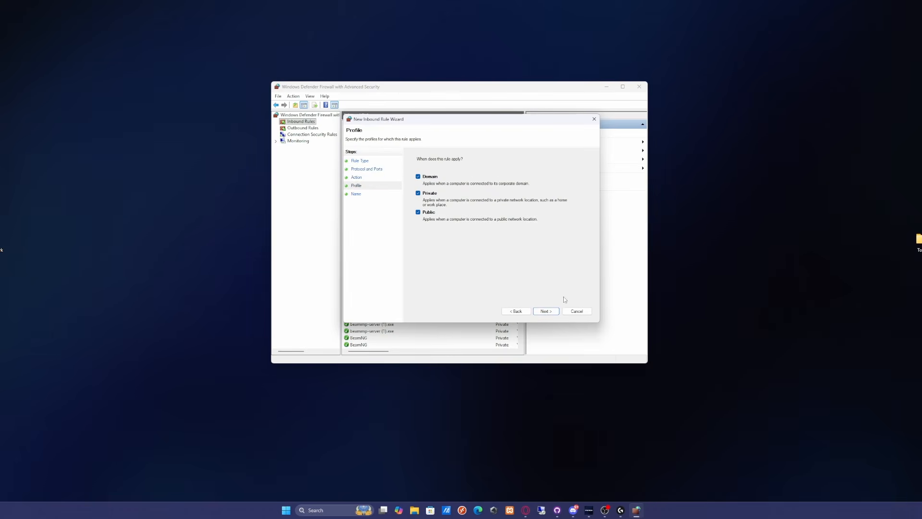
pyautogui.click(546, 312)
pyautogui.write('FiveM')
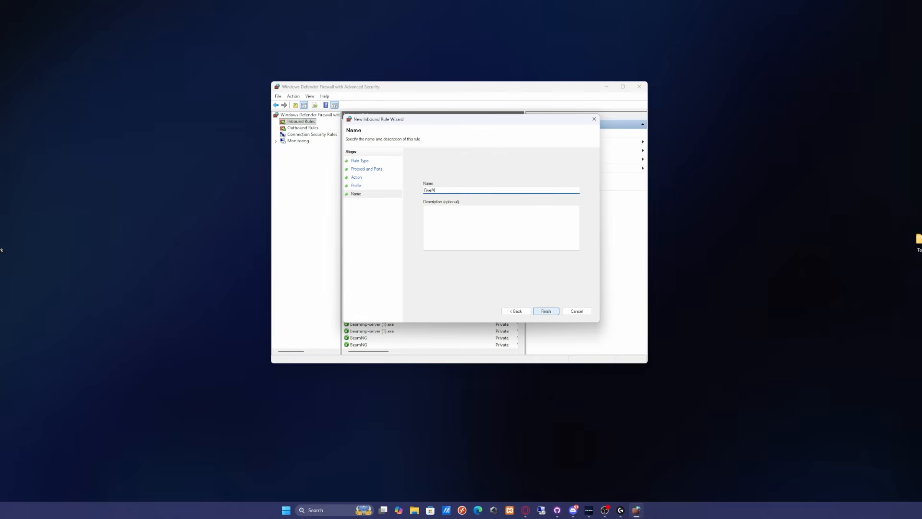
pyautogui.press('Return')
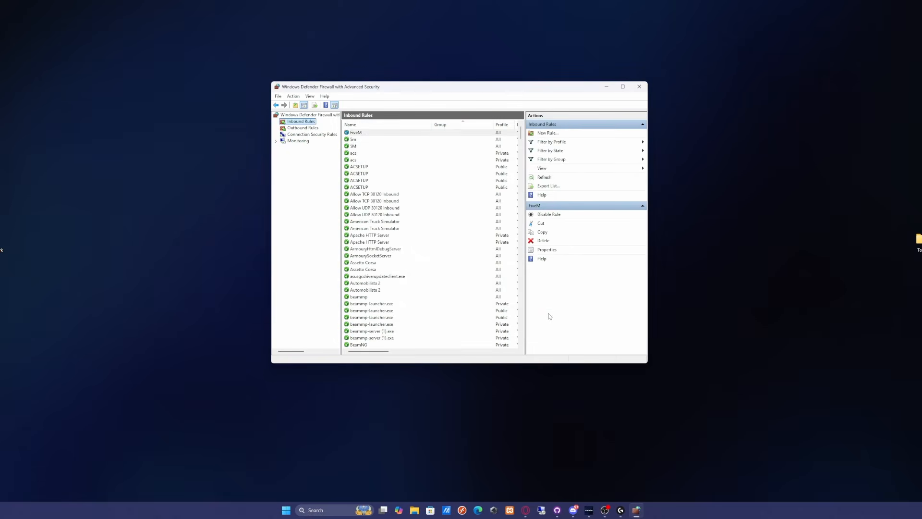
# - Set up a second inbound port rule that applies to UDP on specific local port 30120
pyautogui.click(546, 135)
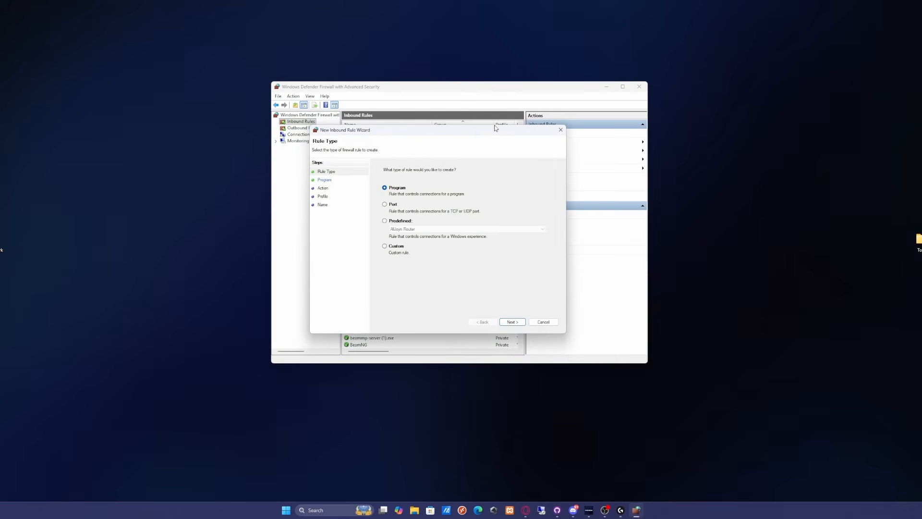
pyautogui.click(397, 205)
pyautogui.click(513, 321)
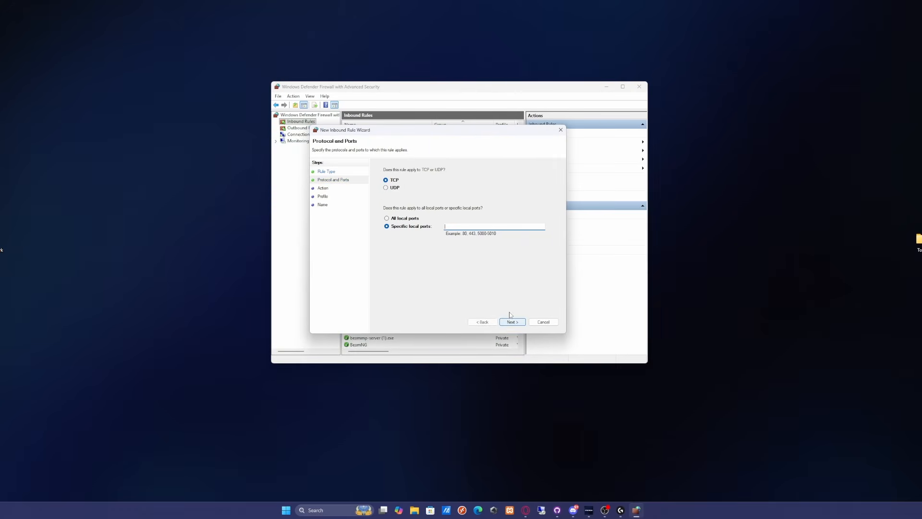
pyautogui.click(393, 190)
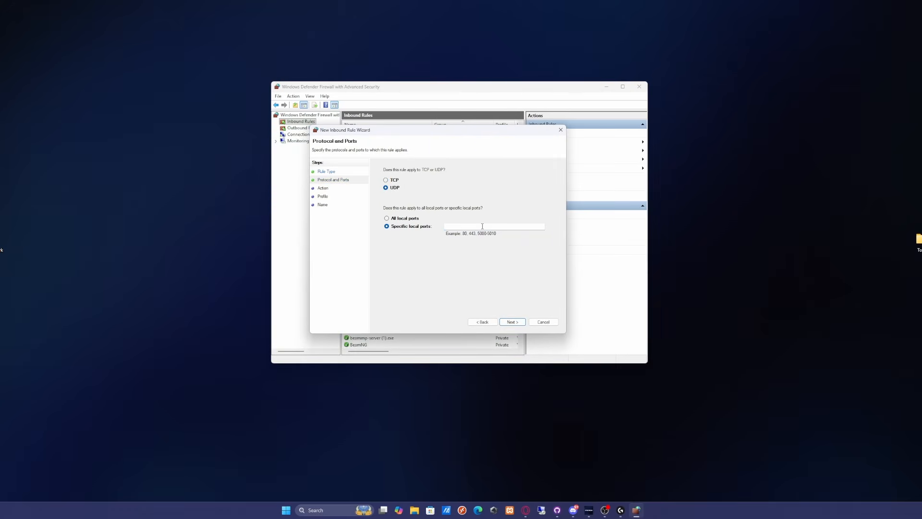
pyautogui.click(449, 226)
pyautogui.write('30120')
pyautogui.click(513, 322)
# - Allow the connection for the inbound UDP rule on all profiles and save it as FiveM
pyautogui.click(512, 322)
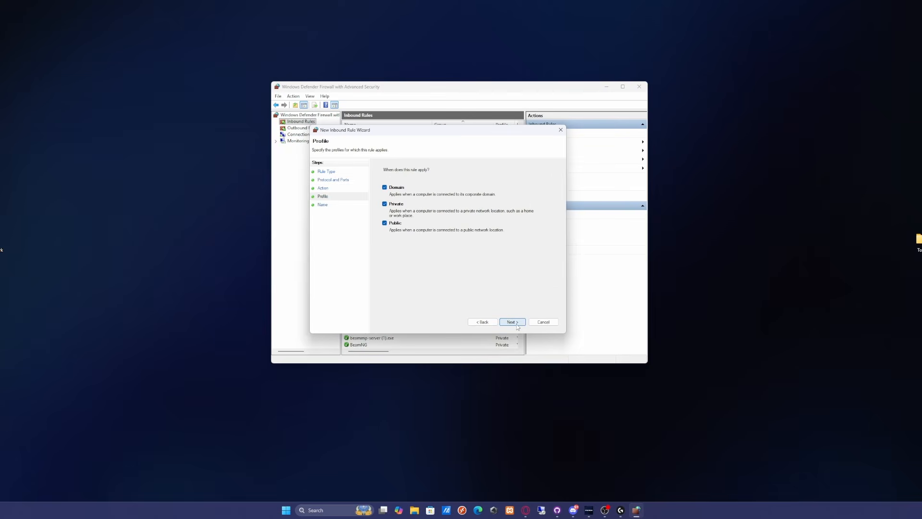
pyautogui.click(517, 325)
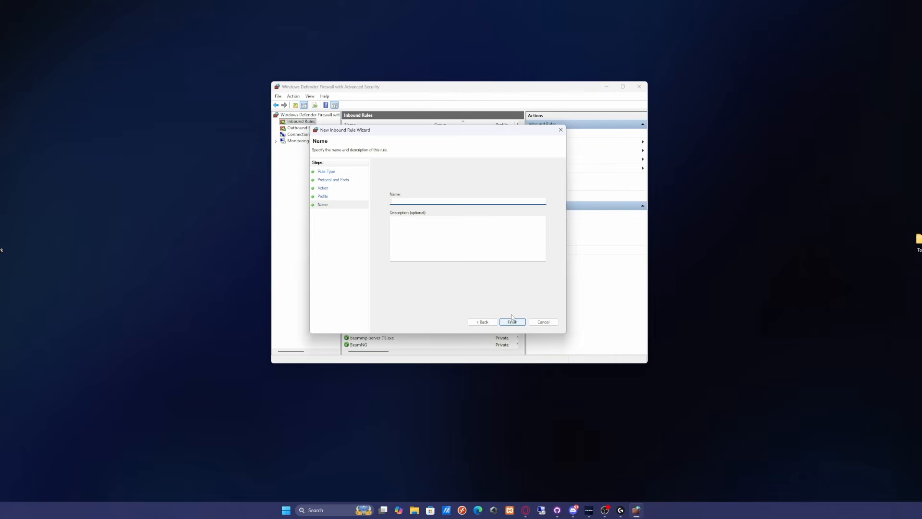
pyautogui.write('FiveM')
pyautogui.click(512, 320)
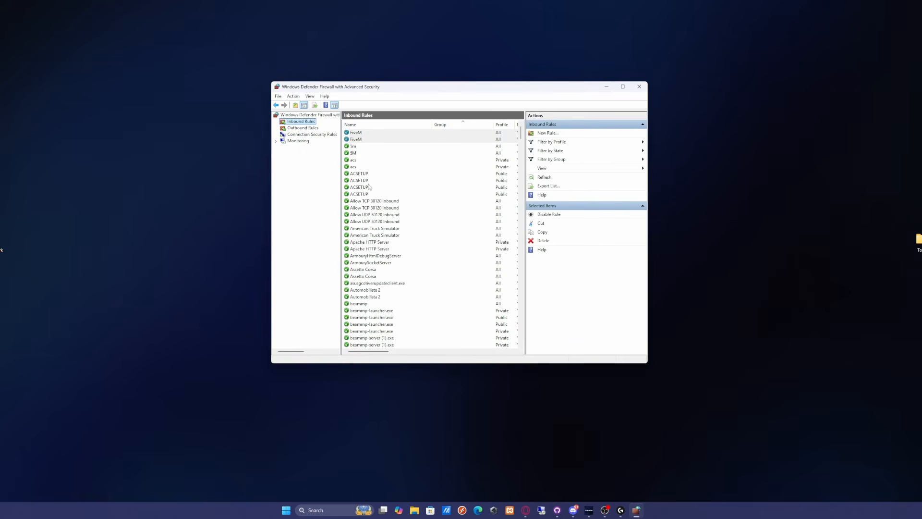
# - Set up a new outbound port rule that applies to TCP on specific remote port 30120
pyautogui.click(313, 128)
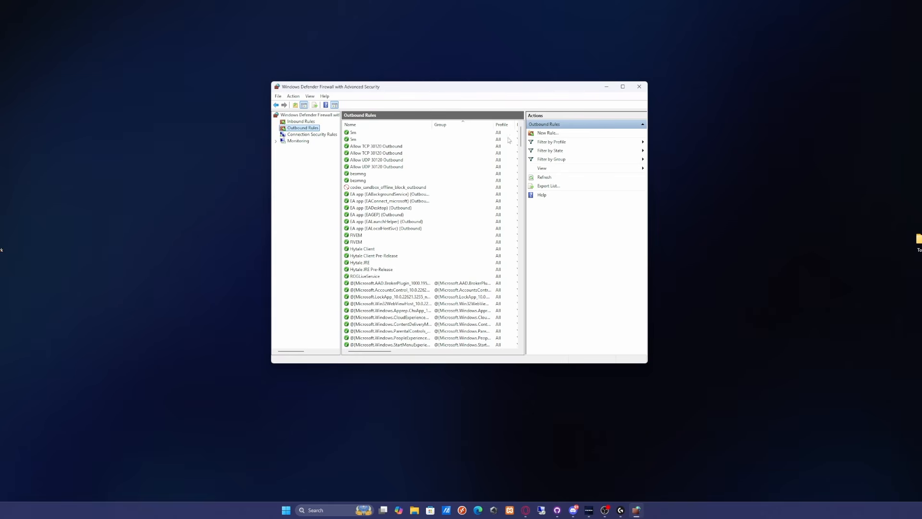
pyautogui.click(548, 133)
pyautogui.moveTo(117, 121); pyautogui.dragTo(469, 116)
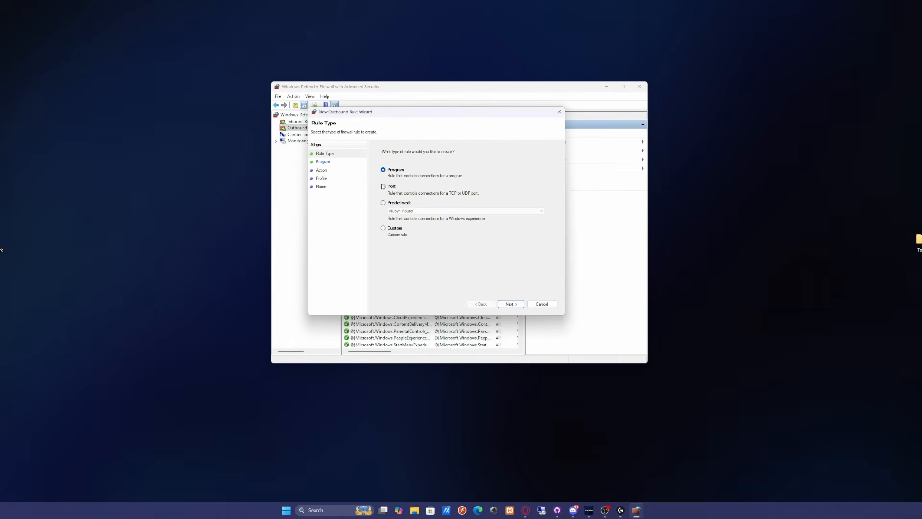
pyautogui.click(382, 186)
pyautogui.click(508, 304)
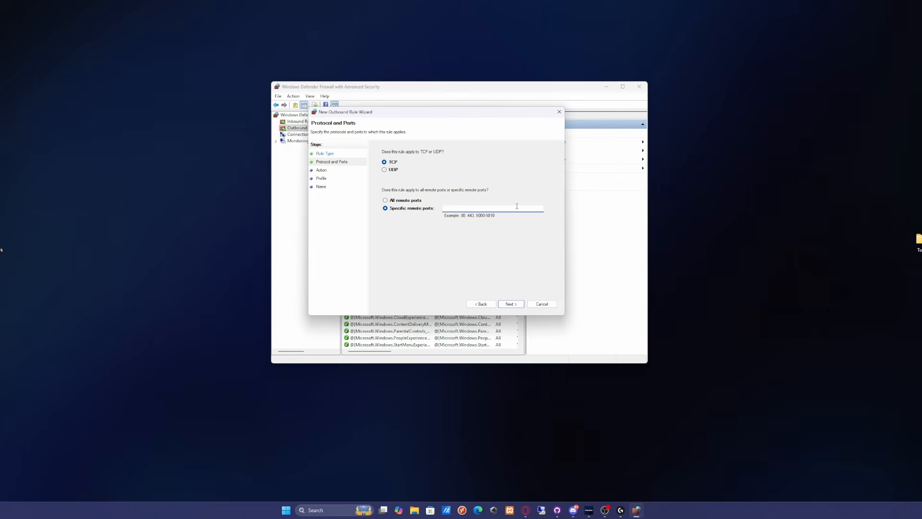
pyautogui.write('30120')
pyautogui.click(511, 305)
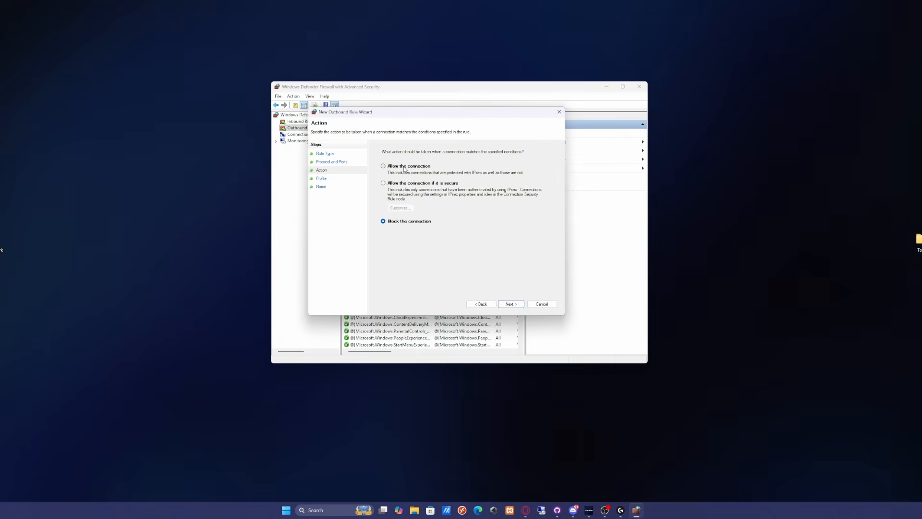
# - Allow the connection for the outbound TCP rule on all profiles and save it as FiveM
pyautogui.click(405, 168)
pyautogui.click(510, 306)
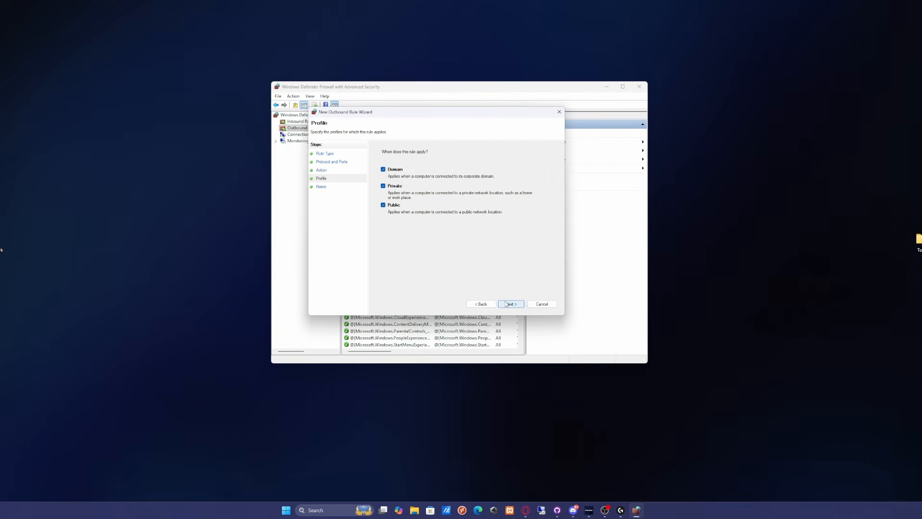
pyautogui.click(506, 304)
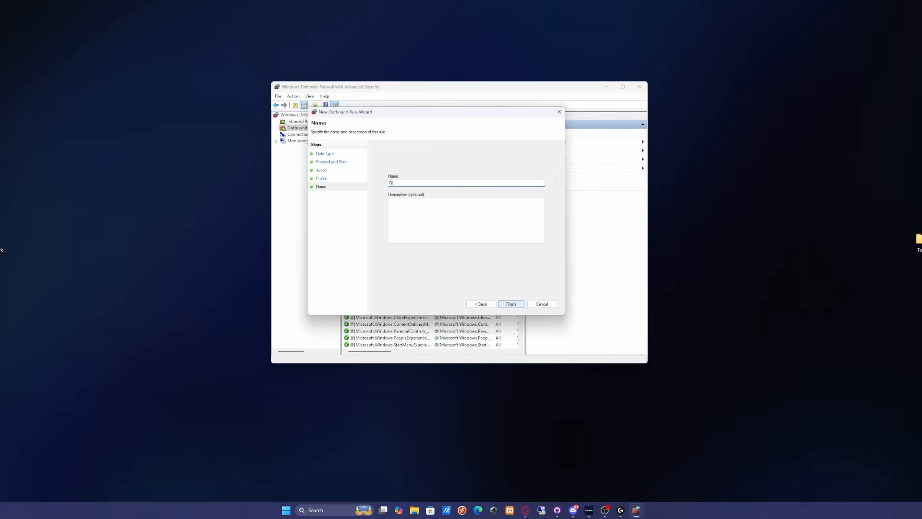
pyautogui.write('FiveM')
pyautogui.click(508, 305)
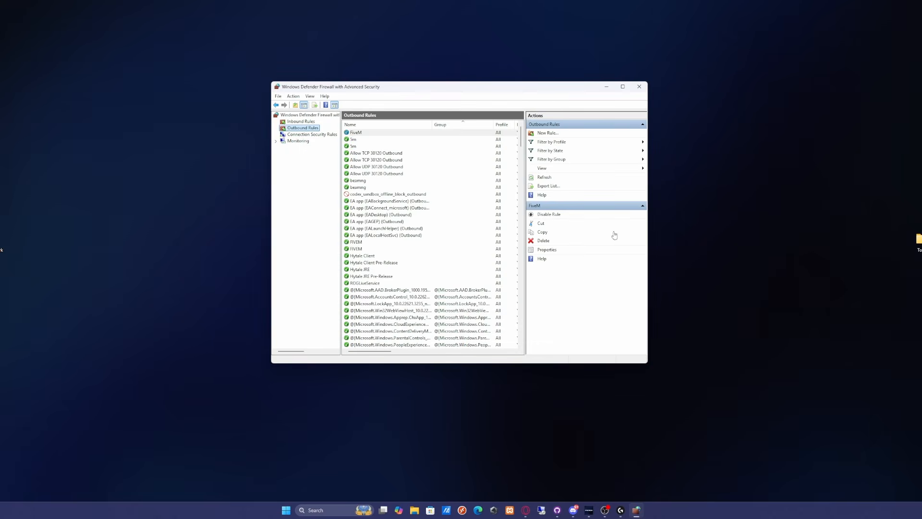
# - Set up a second outbound port rule that applies to UDP on specific remote port 30120
pyautogui.click(551, 133)
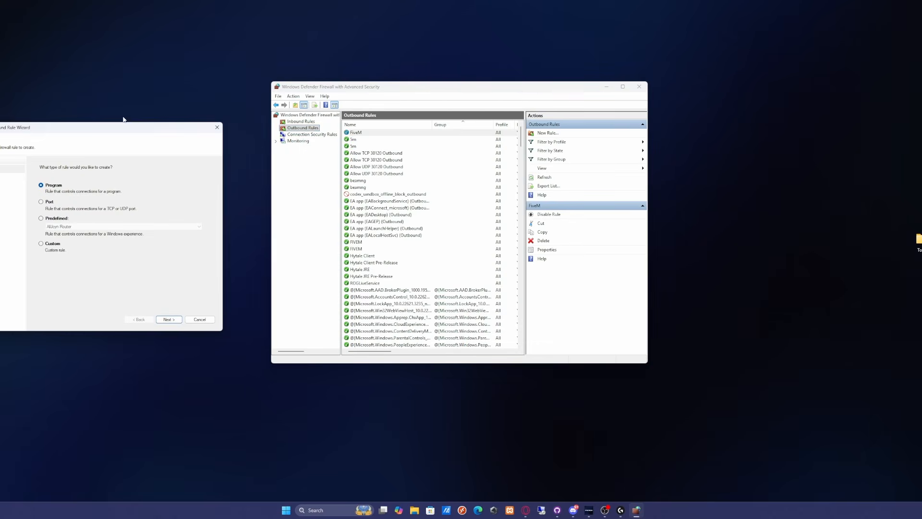
pyautogui.moveTo(120, 131); pyautogui.dragTo(445, 126)
pyautogui.click(373, 197)
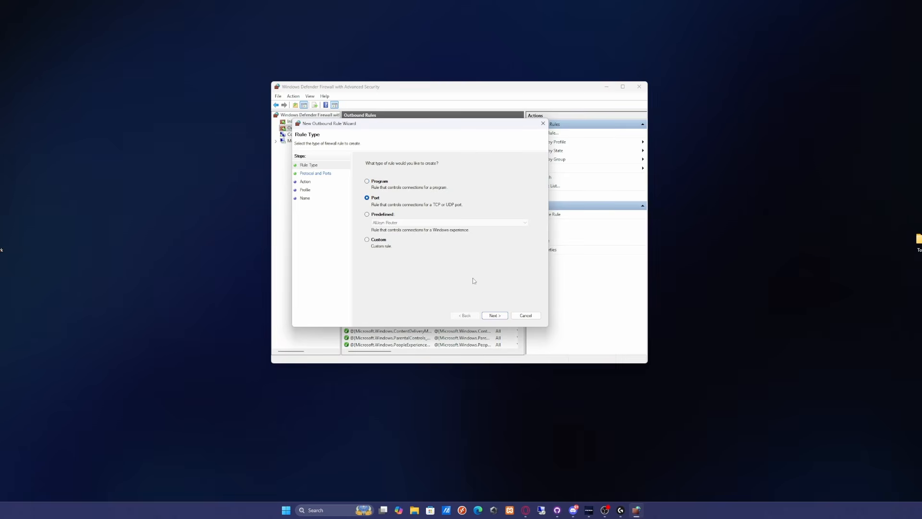
pyautogui.click(495, 316)
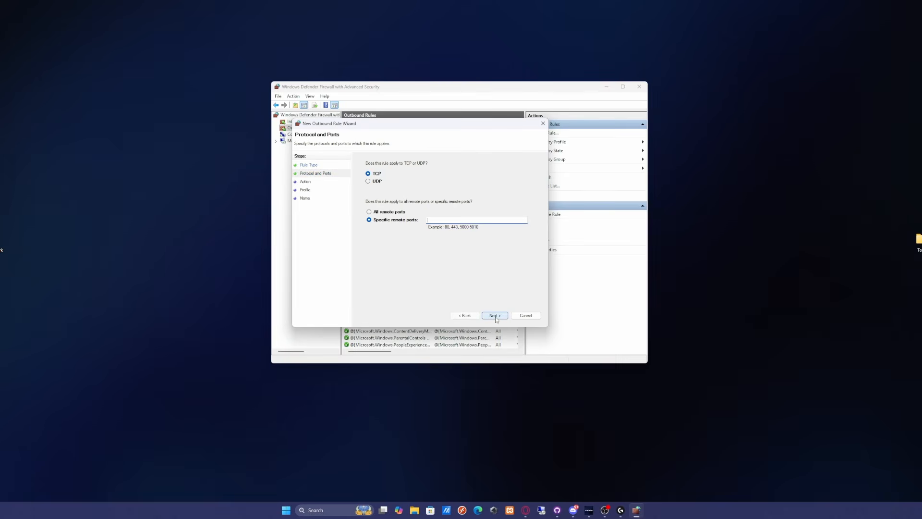
pyautogui.click(368, 181)
pyautogui.click(425, 220)
pyautogui.write('30120')
pyautogui.click(494, 315)
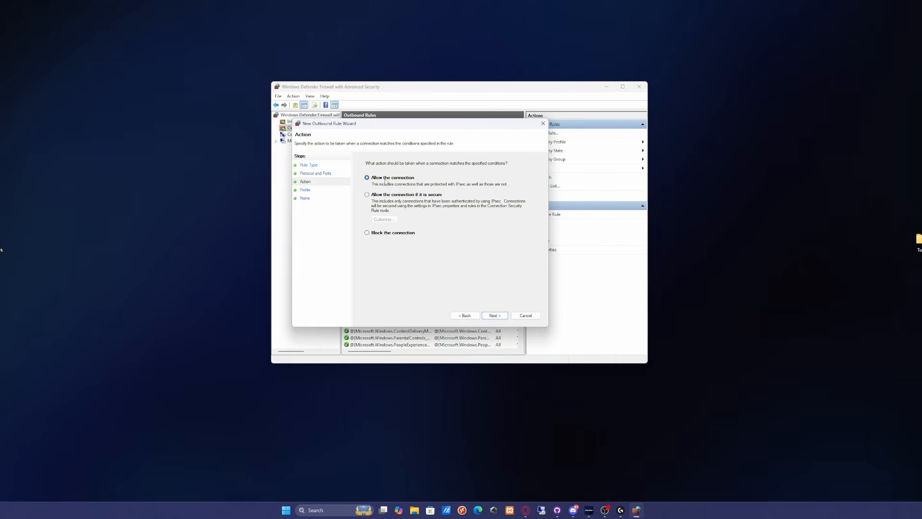
# - Allow the connection for the outbound UDP rule on all profiles and save it as FiveM
pyautogui.click(499, 316)
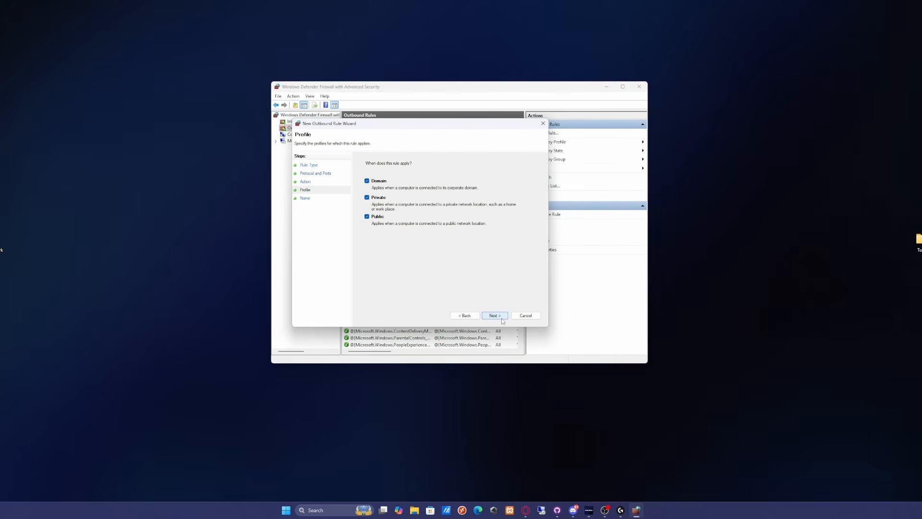
pyautogui.click(502, 320)
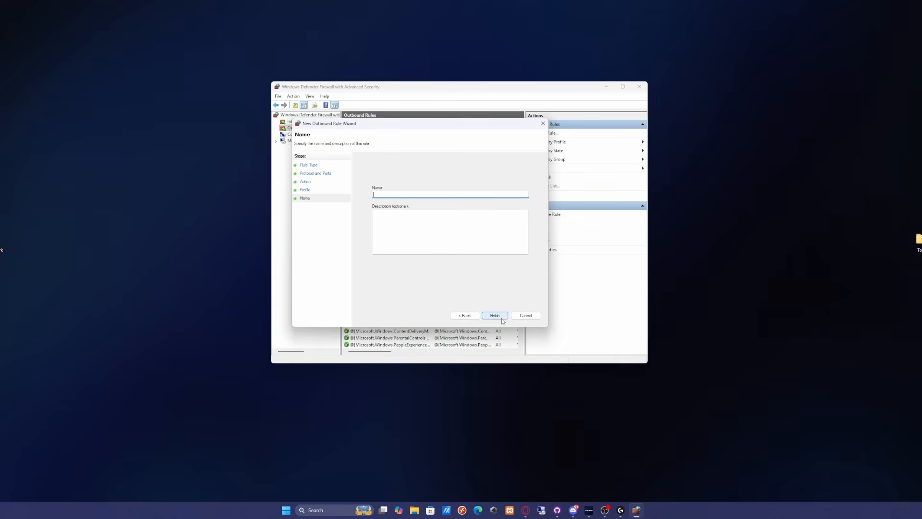
pyautogui.write('FiveM')
pyautogui.click(500, 317)
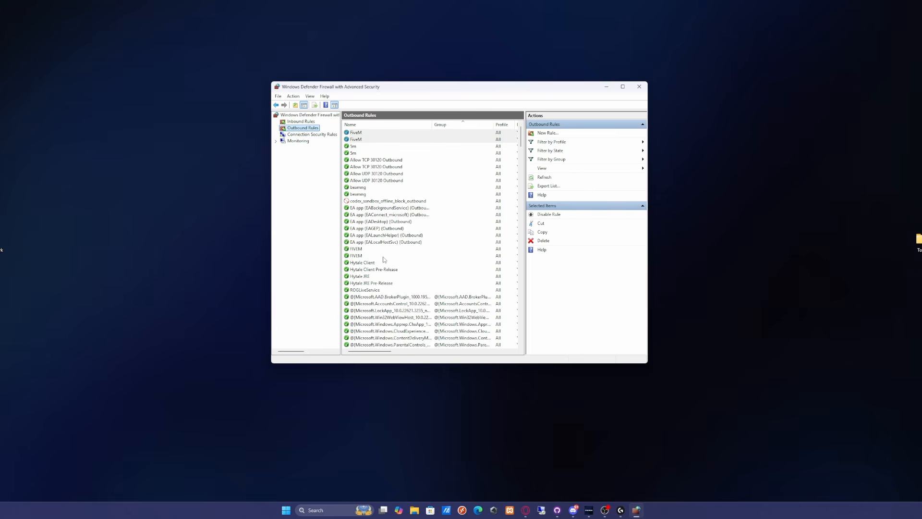
# - Switch to the Opera GX browser and search the web in a new tab for "How to port forward for BT Wifi"
pyautogui.click(524, 505)
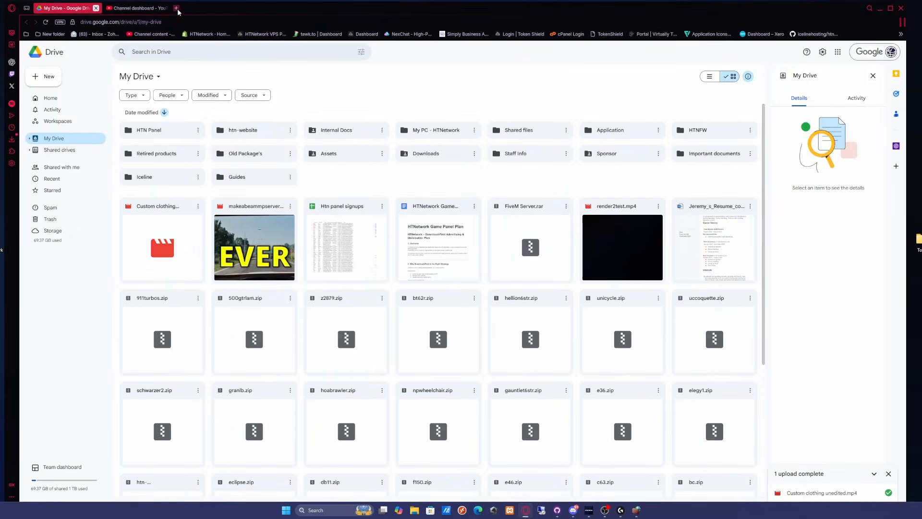
pyautogui.click(178, 10)
pyautogui.moveTo(406, 70); pyautogui.dragTo(316, 65)
pyautogui.press('BackSpace')
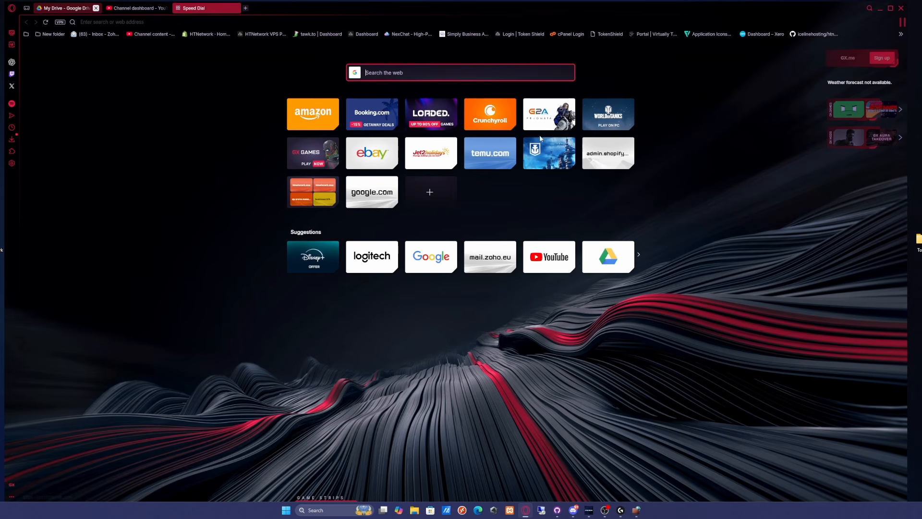
pyautogui.write('H')
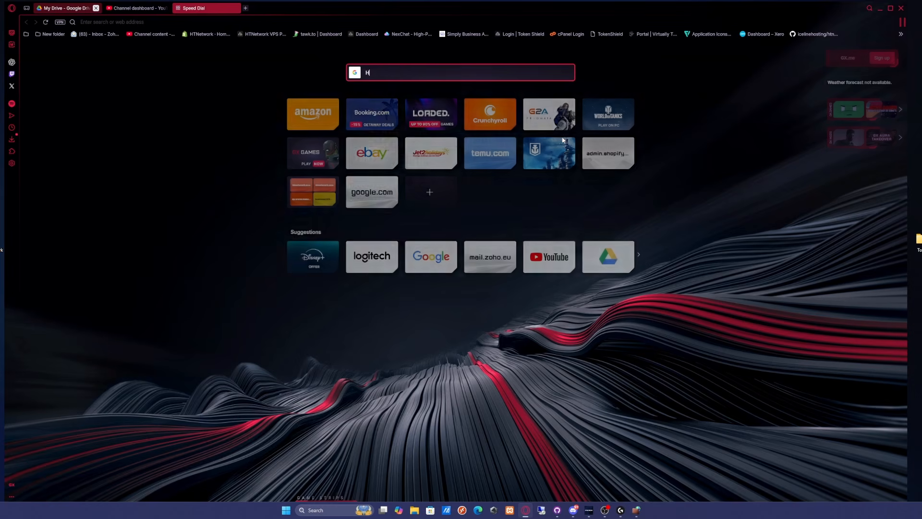
pyautogui.write('ow to port forward')
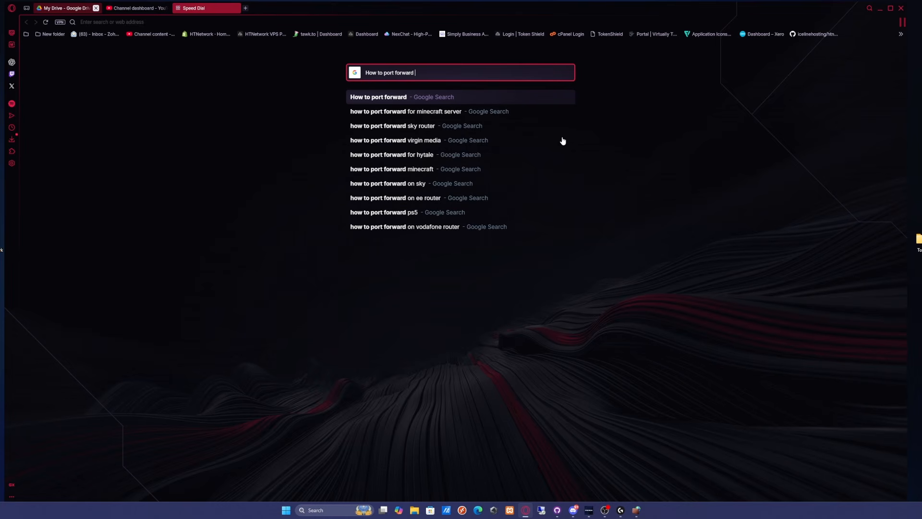
pyautogui.write('for BT Wifi')
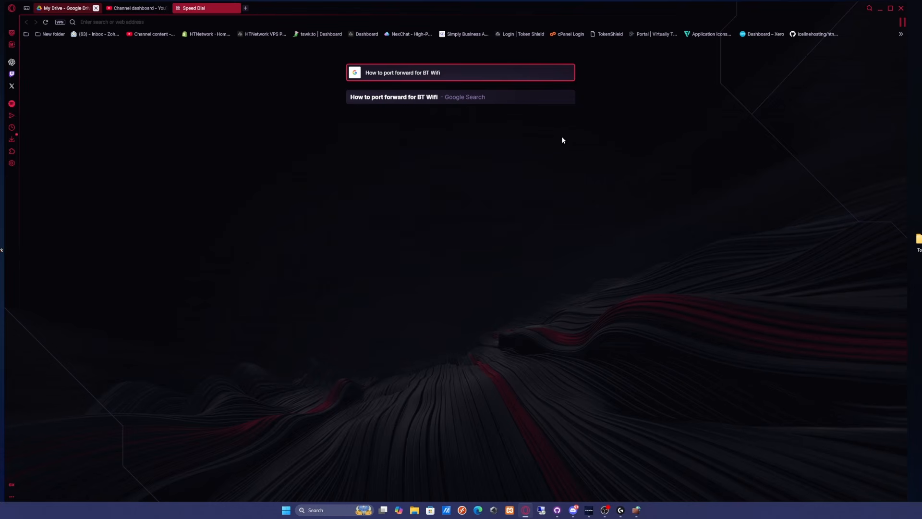
pyautogui.press('Return')
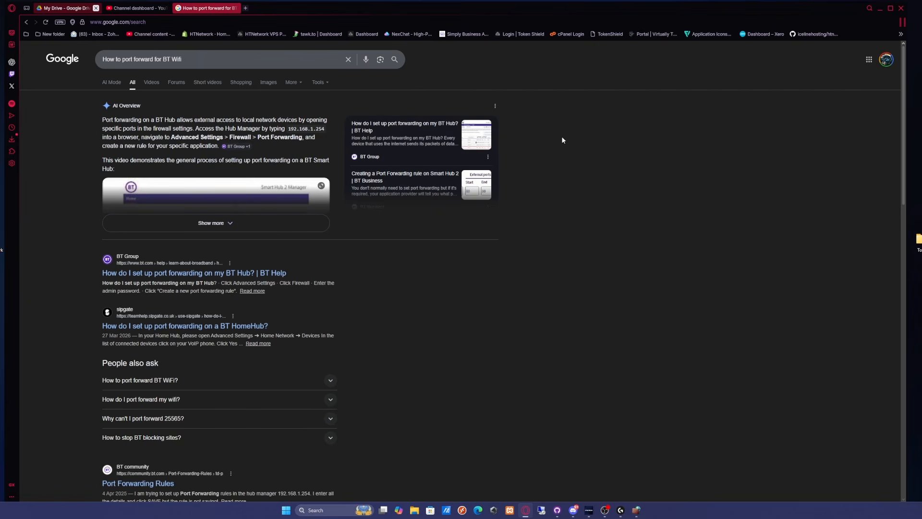
# - Open the BT Help article about setting up port forwarding on a BT Hub and accept all cookies
pyautogui.click(211, 274)
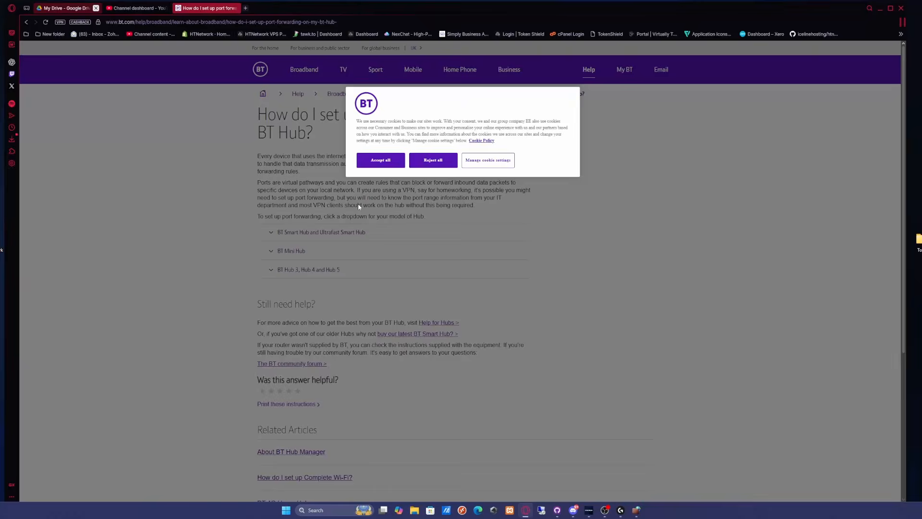
pyautogui.click(376, 161)
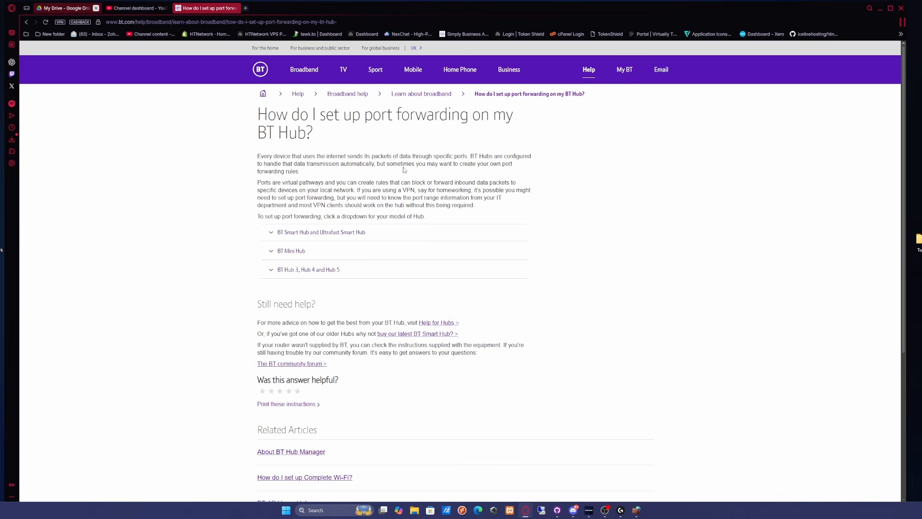
# - Examine the port forwarding instructions for the BT Mini Hub and for the BT Smart Hub and Ultrafast Smart Hub
pyautogui.scroll(-1, 403, 169)
pyautogui.click(293, 178)
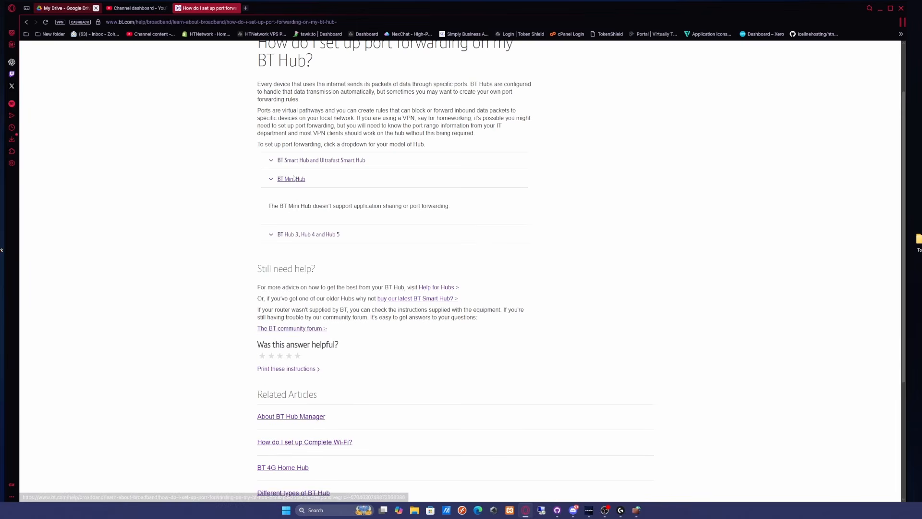
pyautogui.click(294, 161)
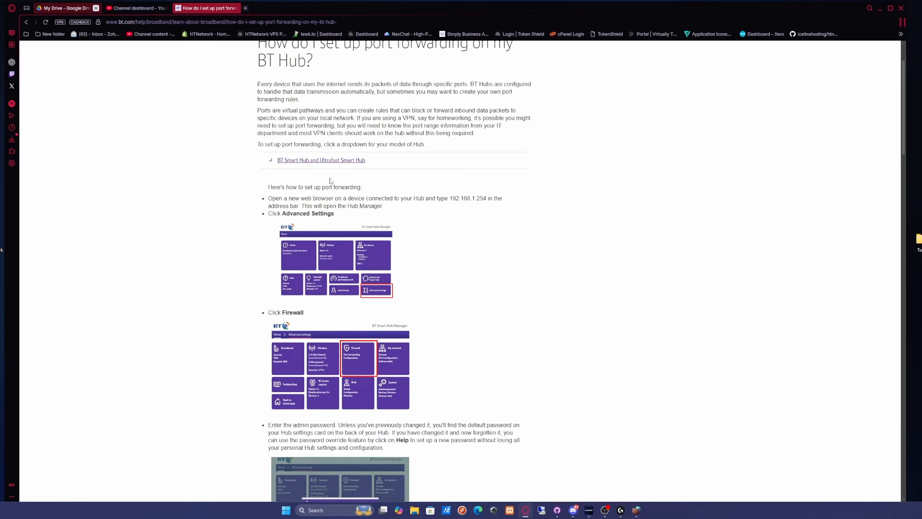
pyautogui.scroll(-5, 320, 192)
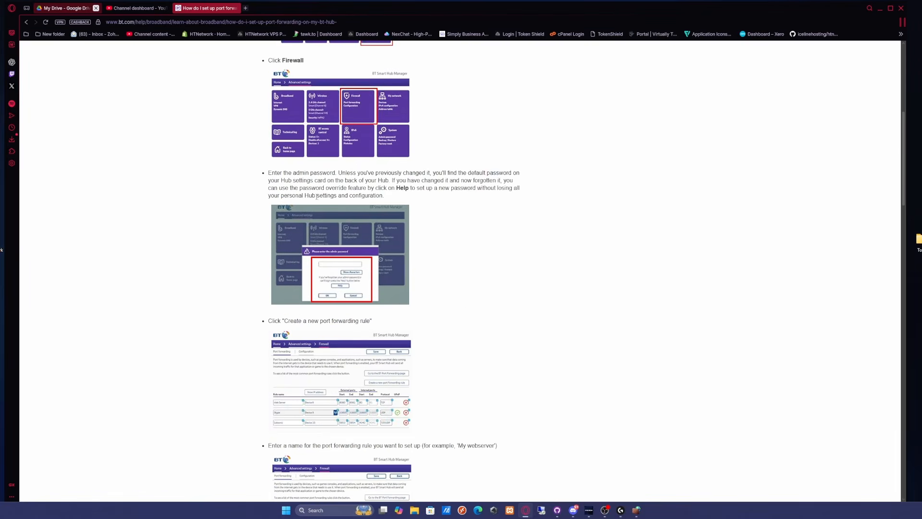
pyautogui.scroll(5, 316, 197)
pyautogui.click(304, 161)
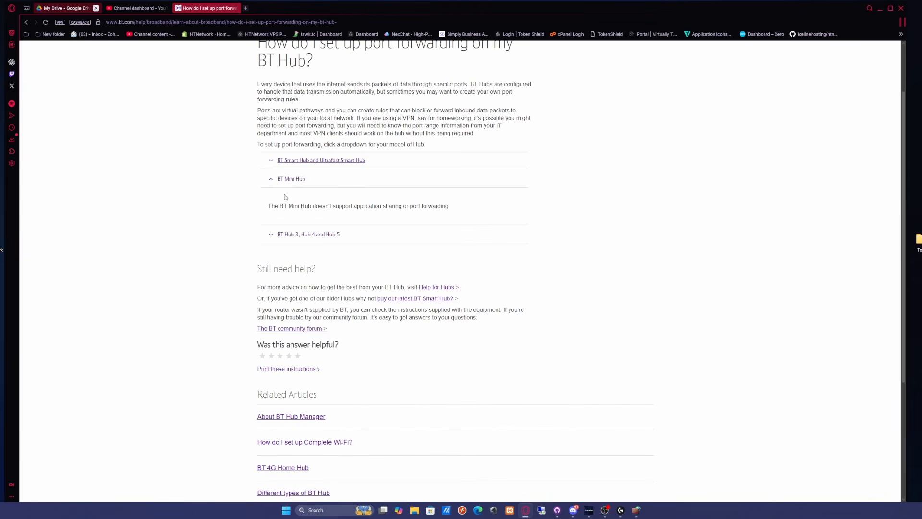
# - Read the port forwarding instructions for BT Hub 3, Hub 4 and Hub 5, including how to add an unlisted game or application
pyautogui.click(289, 234)
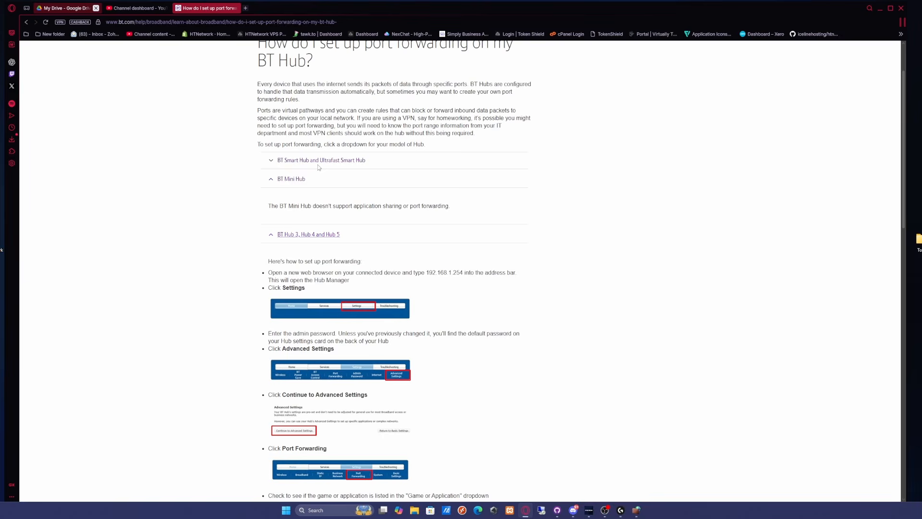
pyautogui.scroll(1, 319, 167)
pyautogui.scroll(-7, 399, 224)
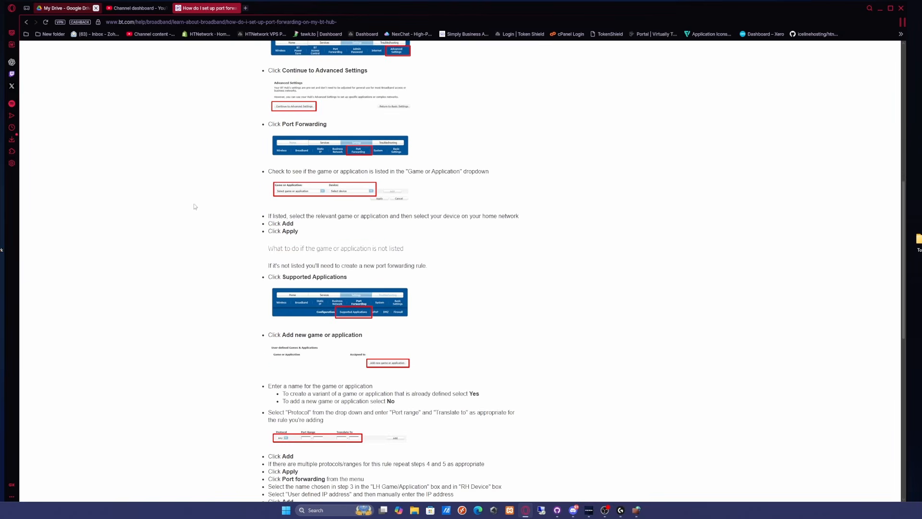
pyautogui.scroll(-3, 365, 205)
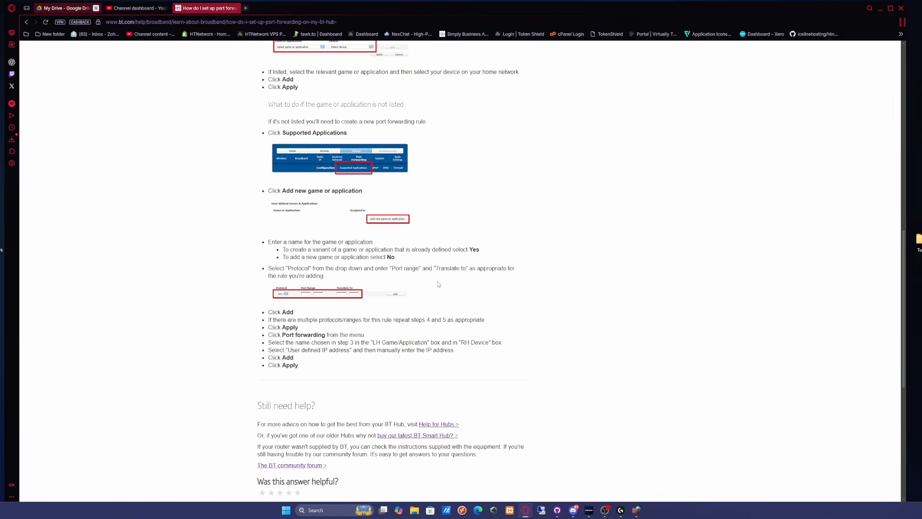
pyautogui.scroll(1, 436, 284)
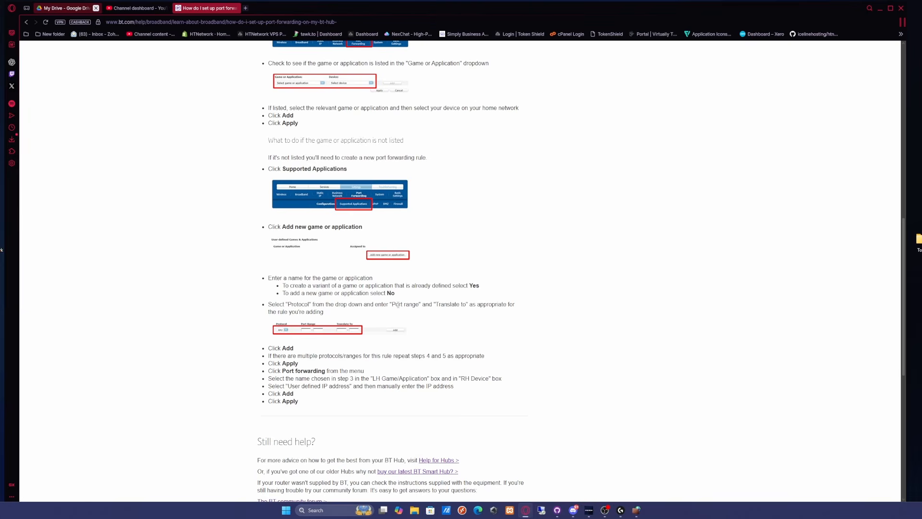
pyautogui.scroll(3, 471, 318)
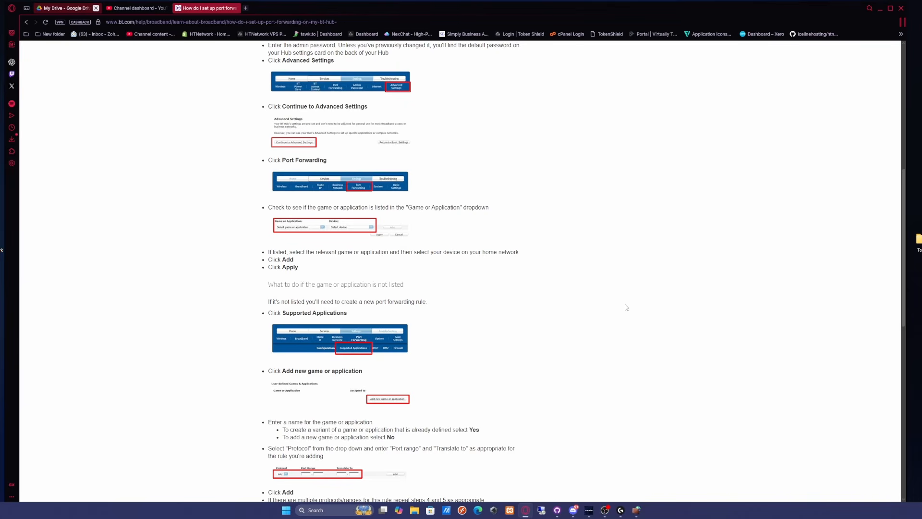
# - Search the web in a new browser tab for "whats my iup addres"
pyautogui.click(246, 8)
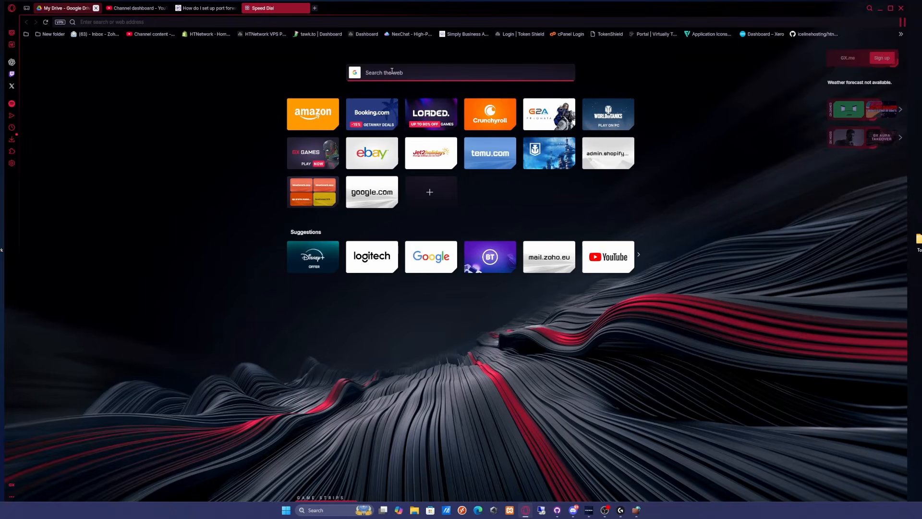
pyautogui.click(397, 73)
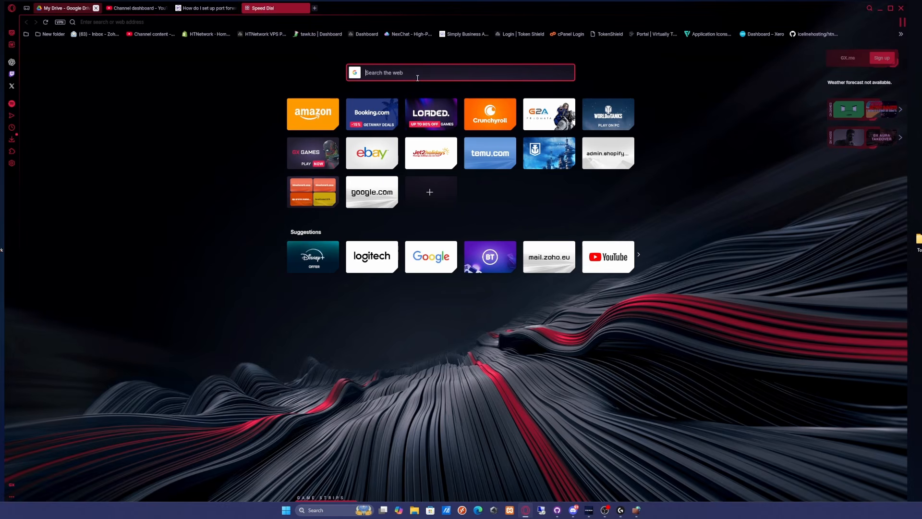
pyautogui.write('whats my iup addres')
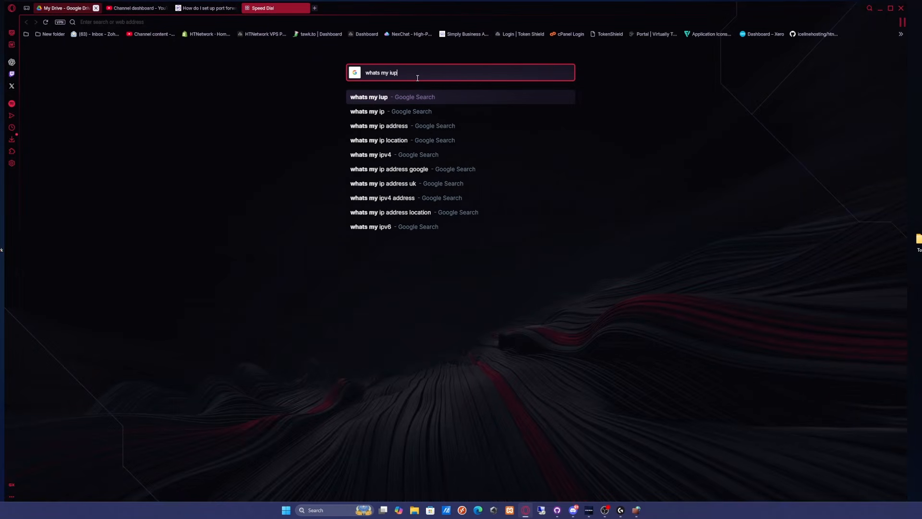
pyautogui.press('Return')
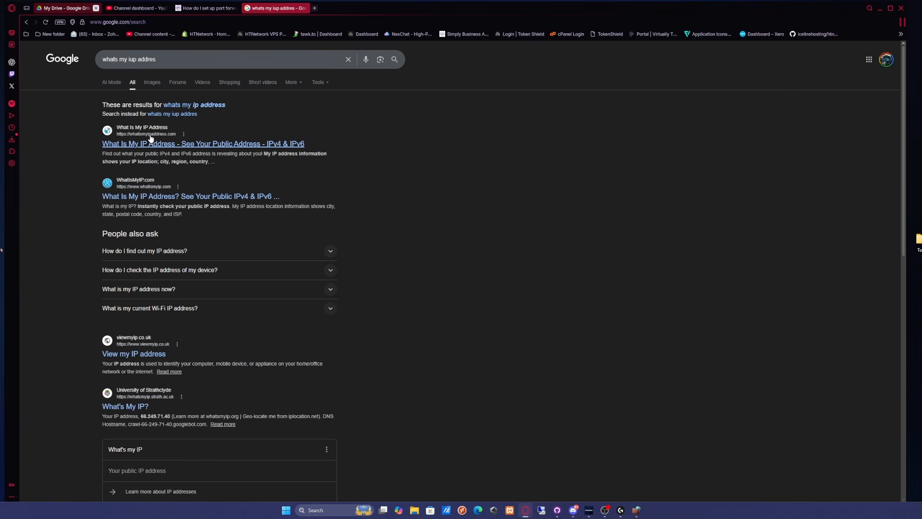
# - Minimise the browser, switch to HTNPanel, and stop and start the vMenu Server again
pyautogui.click(883, 10)
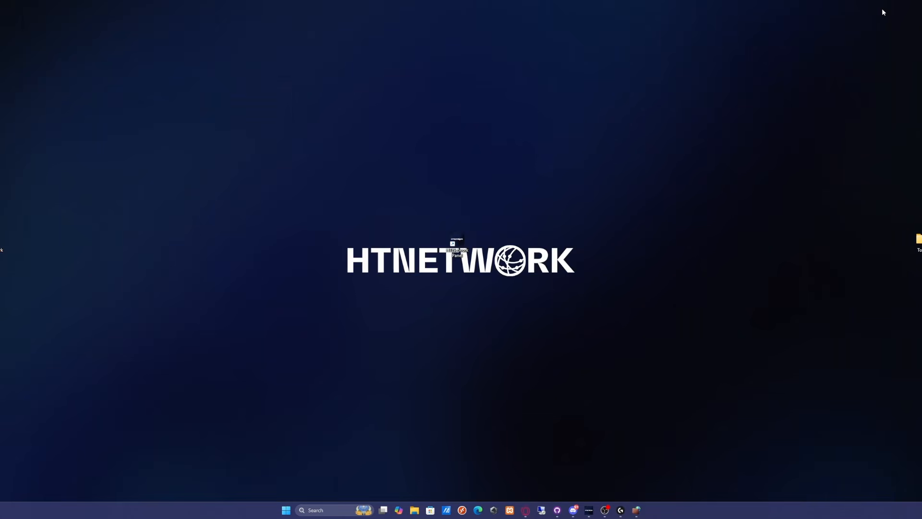
pyautogui.click(589, 515)
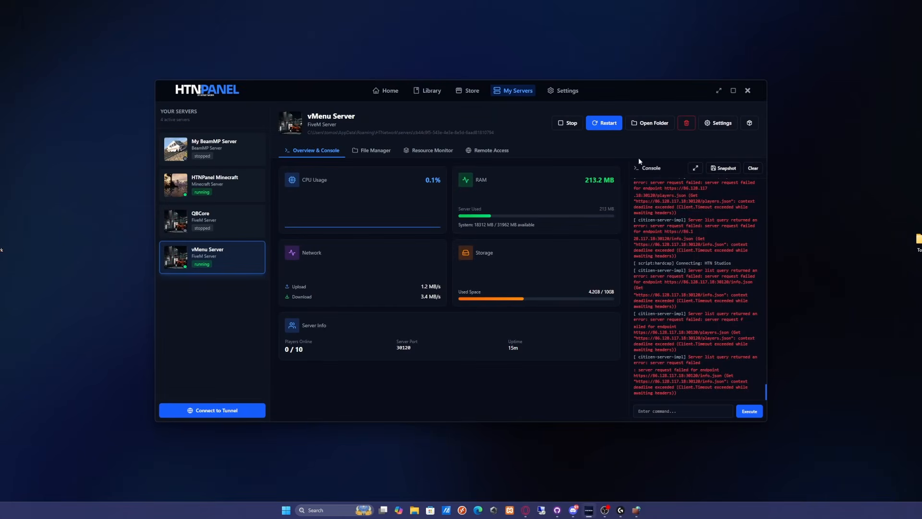
pyautogui.click(568, 123)
pyautogui.click(599, 124)
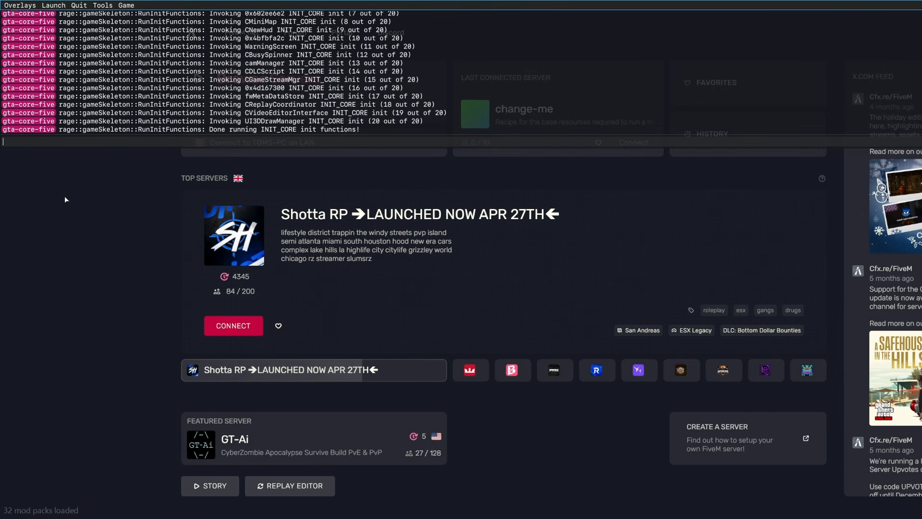
# - Write a connect command with the placeholder IP address 123.129392.012 in the FiveM client's console
pyautogui.press('F8')
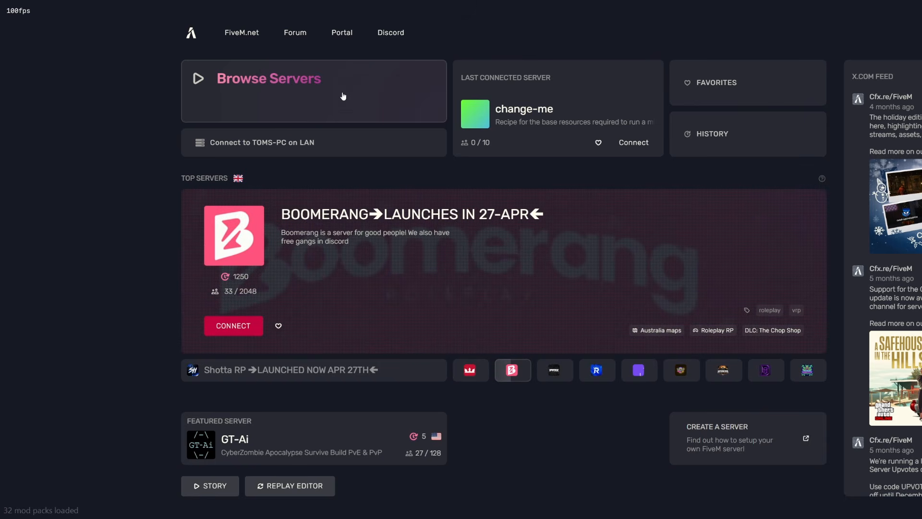
pyautogui.press('F8')
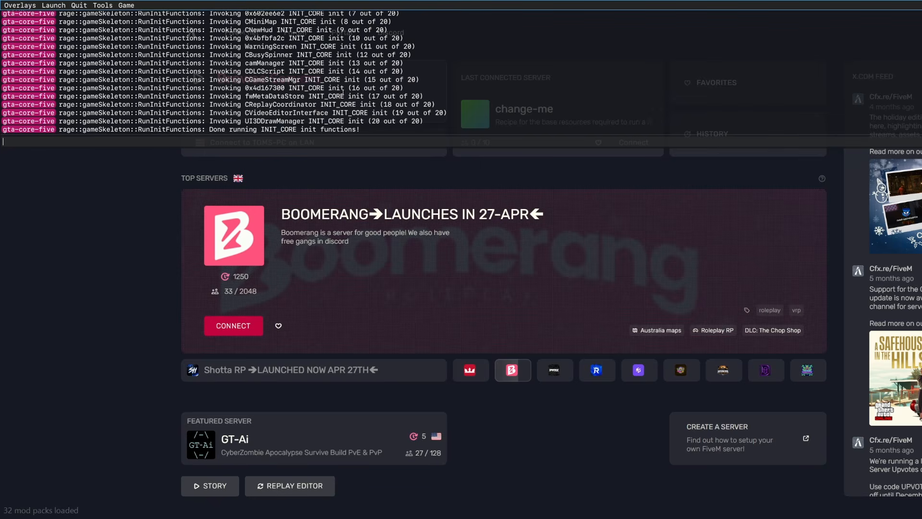
pyautogui.write('connect')
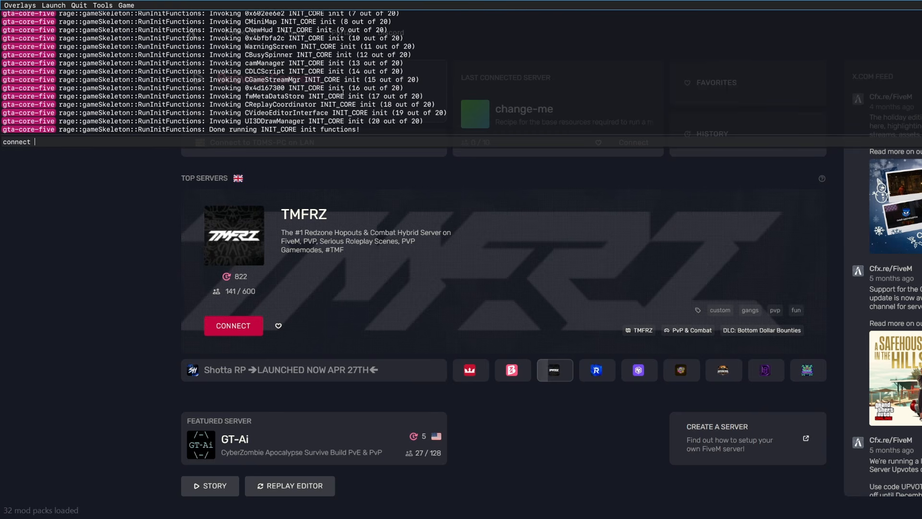
pyautogui.write('123.12')
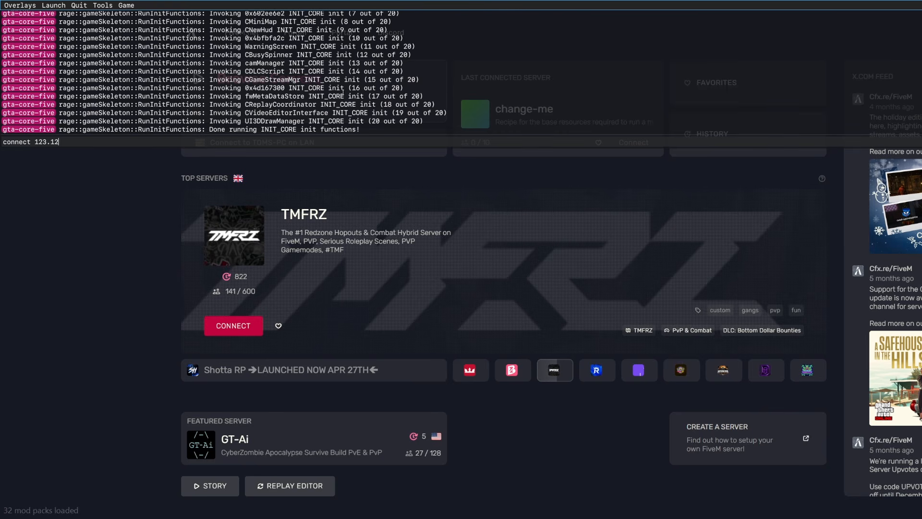
pyautogui.write('9392.012')
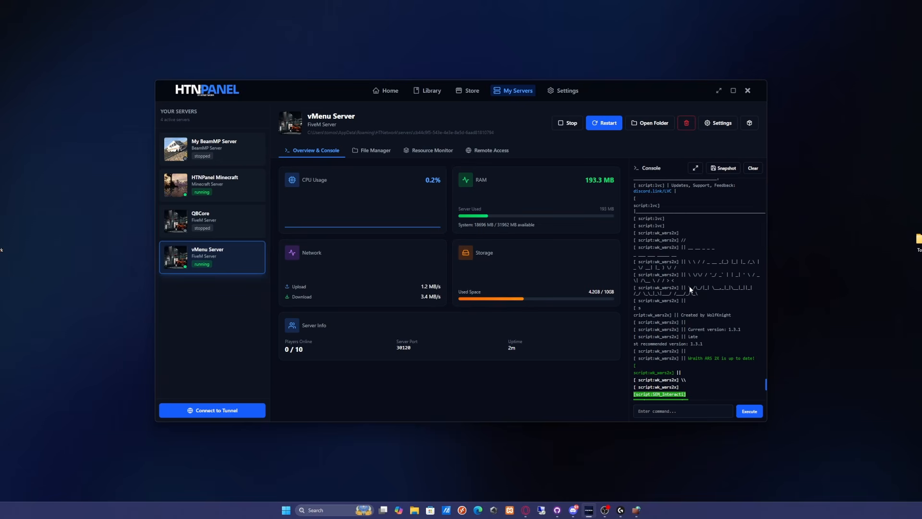
# - Check the vMenu Server's file list and its console output in HTNPanel
pyautogui.click(376, 150)
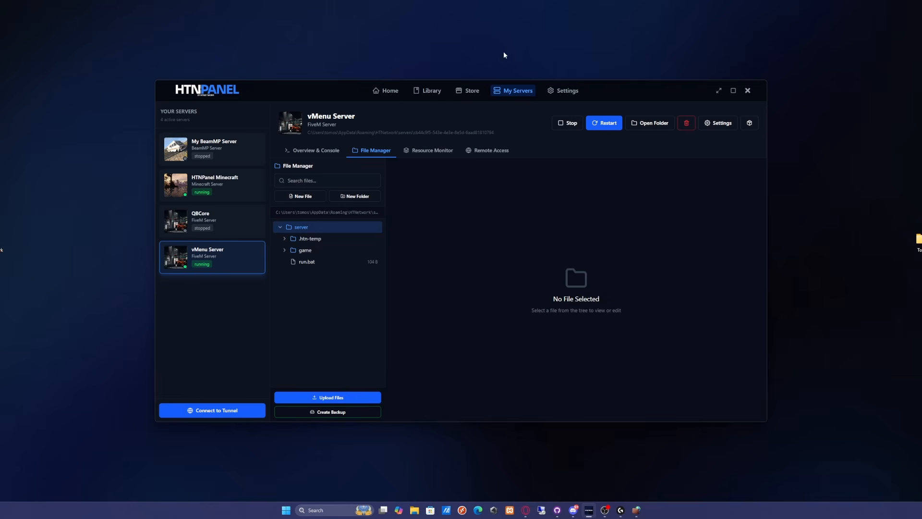
pyautogui.click(315, 150)
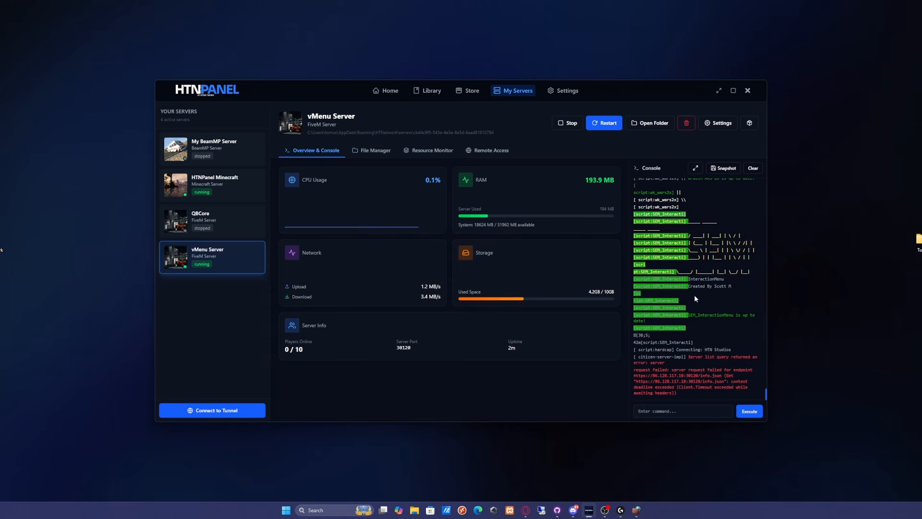